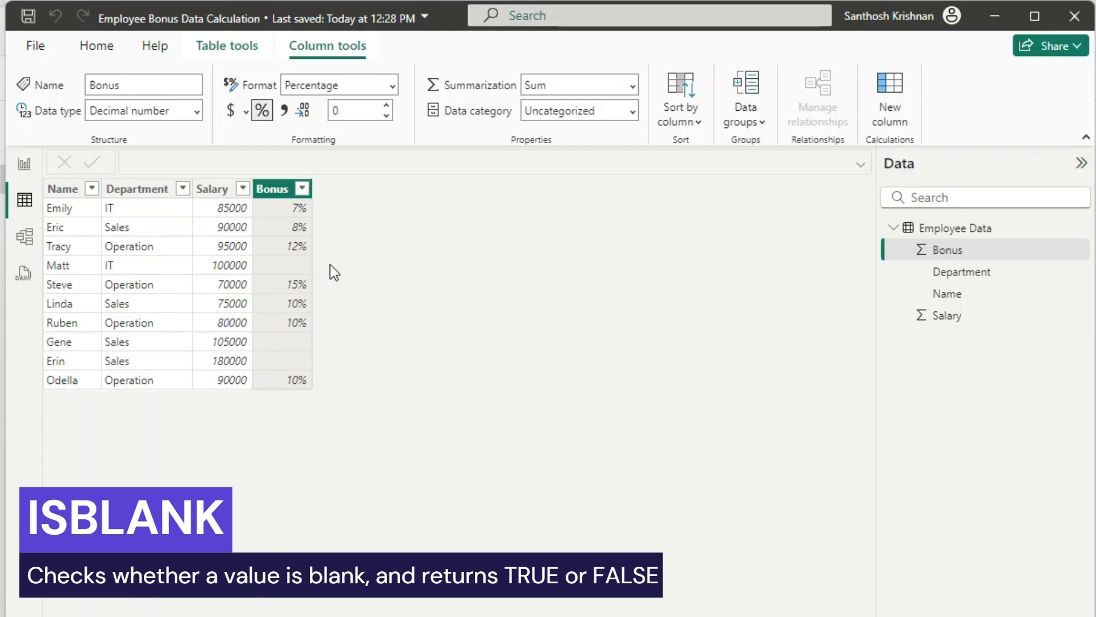
- Add a new calculated column to Employee Data named ISBLANK
{"action": "left_click", "coordinate": [900, 81]}
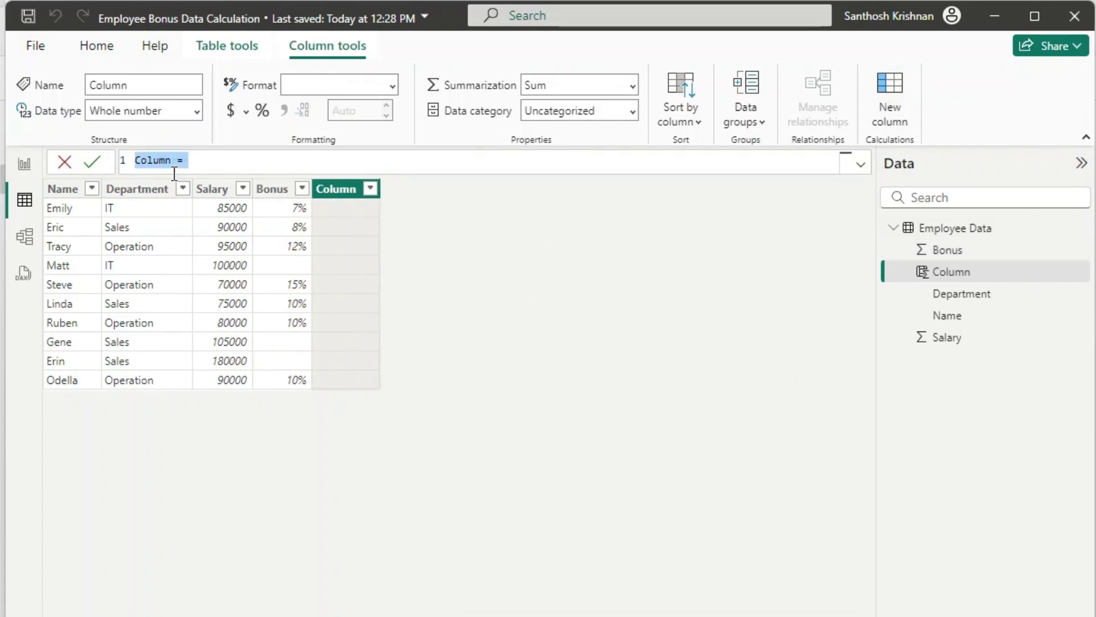
{"action": "double_click", "coordinate": [153, 161]}
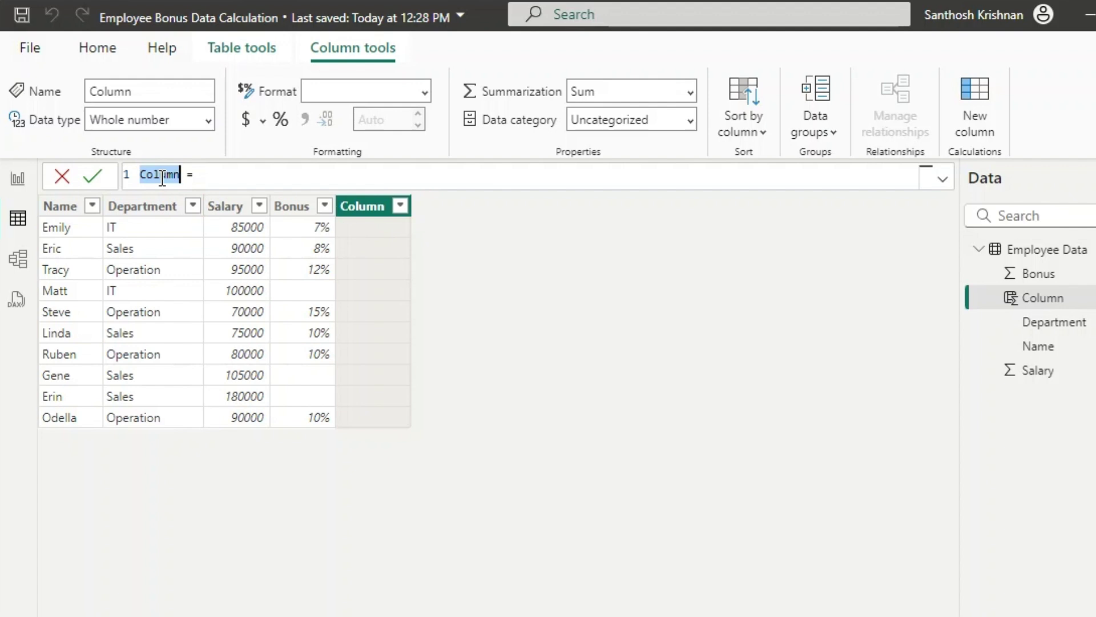
{"action": "type", "text": "ISB"}
{"action": "type", "text": "Lan"}
{"action": "type", "text": "k"}
{"action": "key", "text": "BackSpace"}
{"action": "key", "text": "BackSpace"}
{"action": "key", "text": "BackSpace"}
{"action": "type", "text": "A"}
{"action": "type", "text": "NK"}
- Set its formula to ISBLANK('Employee Data'[Bonus]) so blank bonuses show True
{"action": "left_click", "coordinate": [226, 174]}
{"action": "type", "text": "i"}
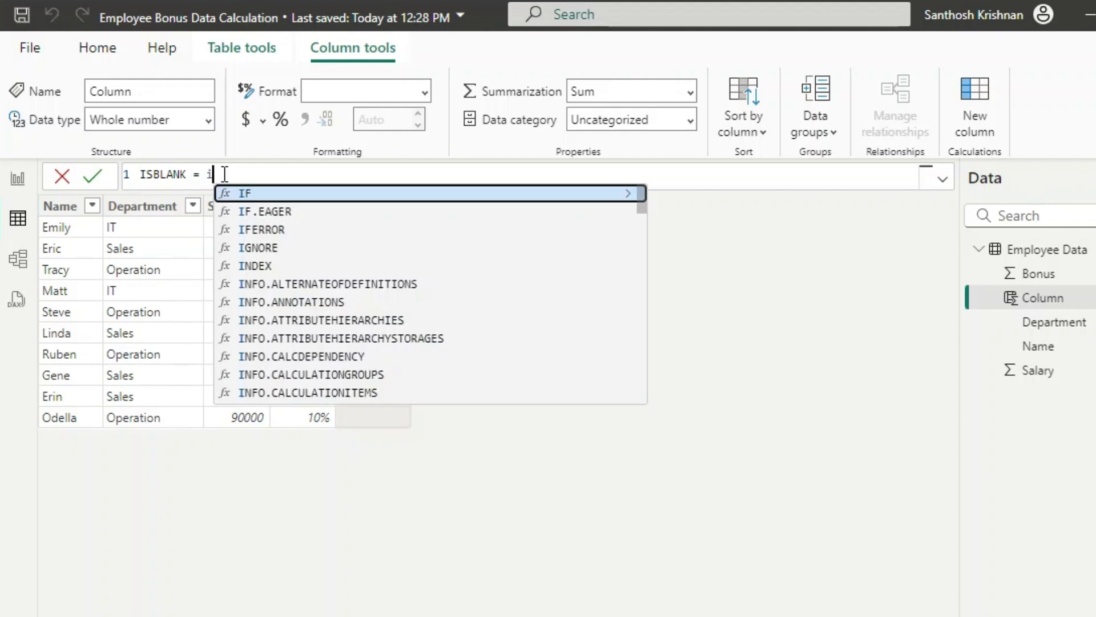
{"action": "type", "text": "sbln"}
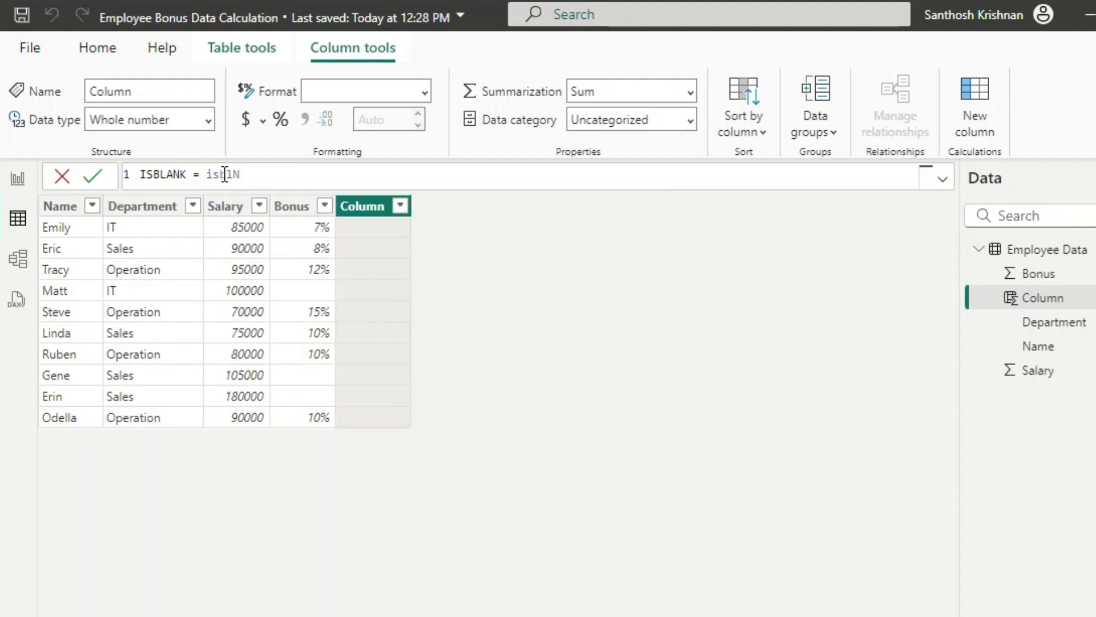
{"action": "key", "text": "BackSpace"}
{"action": "key", "text": "BackSpace"}
{"action": "key", "text": "BackSpace"}
{"action": "key", "text": "BackSpace"}
{"action": "key", "text": "BackSpace"}
{"action": "type", "text": "i"}
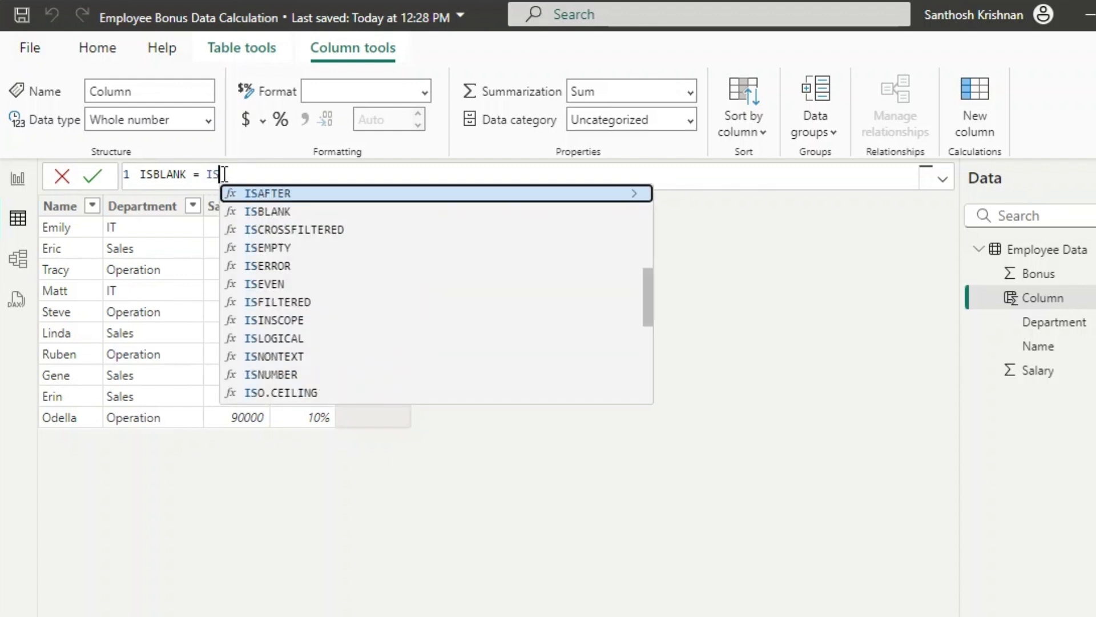
{"action": "type", "text": "sbl"}
{"action": "key", "text": "Tab"}
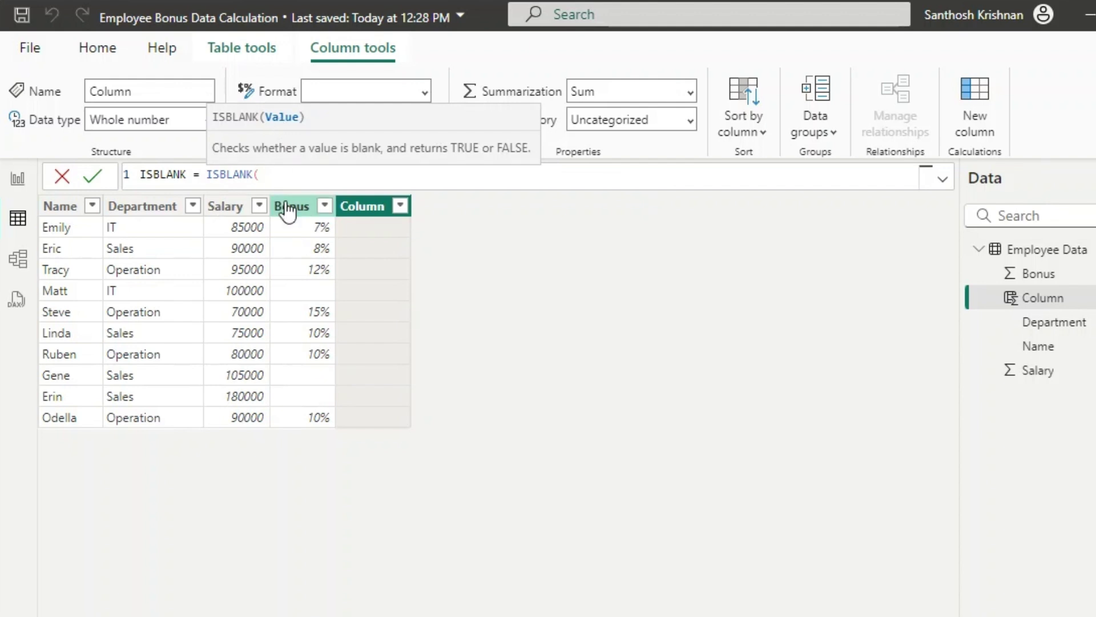
{"action": "type", "text": "B"}
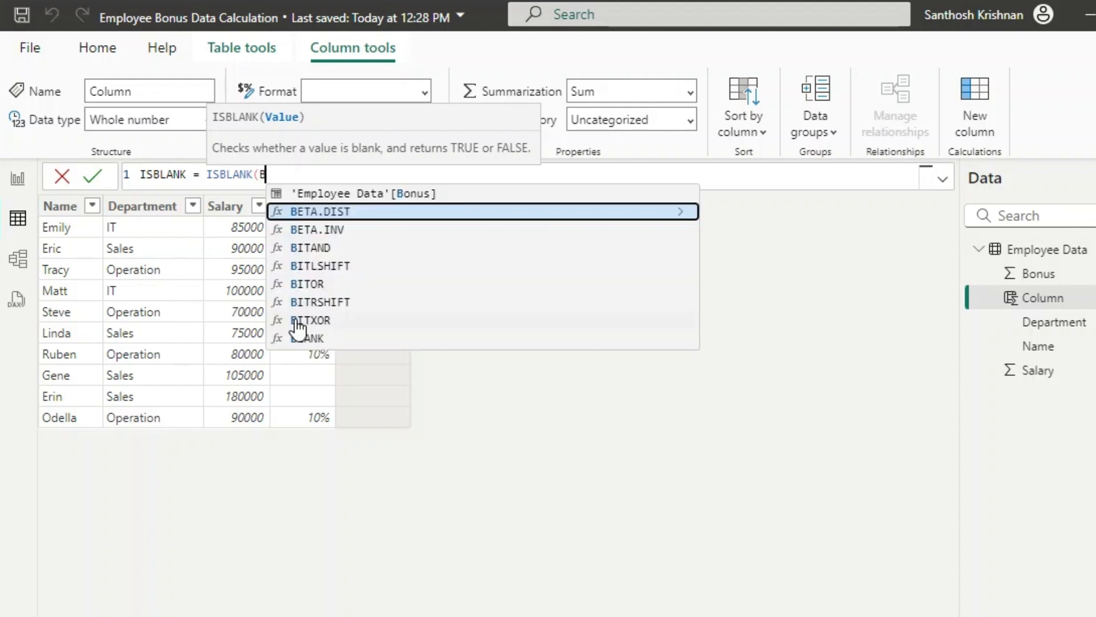
{"action": "type", "text": "ONUS"}
{"action": "key", "text": "Tab"}
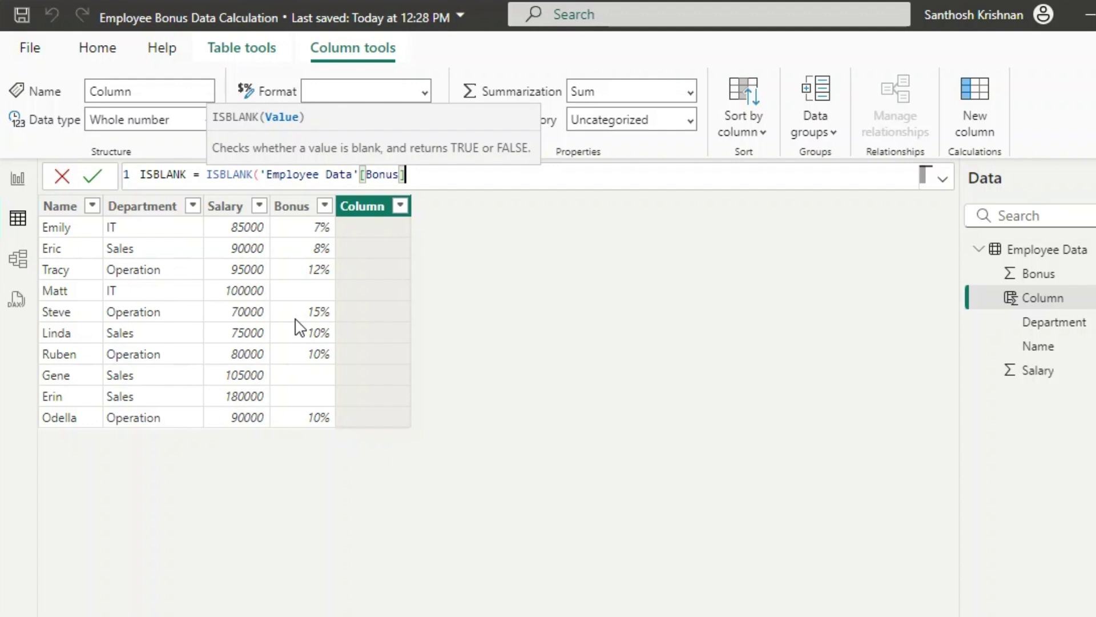
{"action": "type", "text": ")"}
{"action": "key", "text": "Return"}
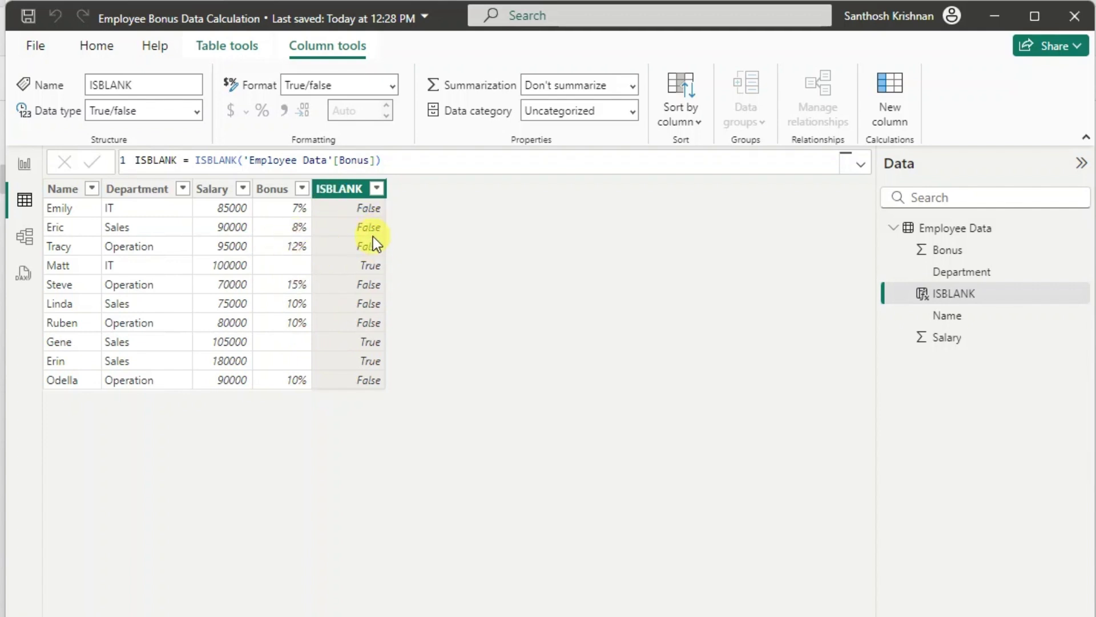
- Change the formula to IF(ISBLANK('Employee Data'[Bonus]),.05,'Employee Data'[Bonus])
{"action": "left_click", "coordinate": [194, 159]}
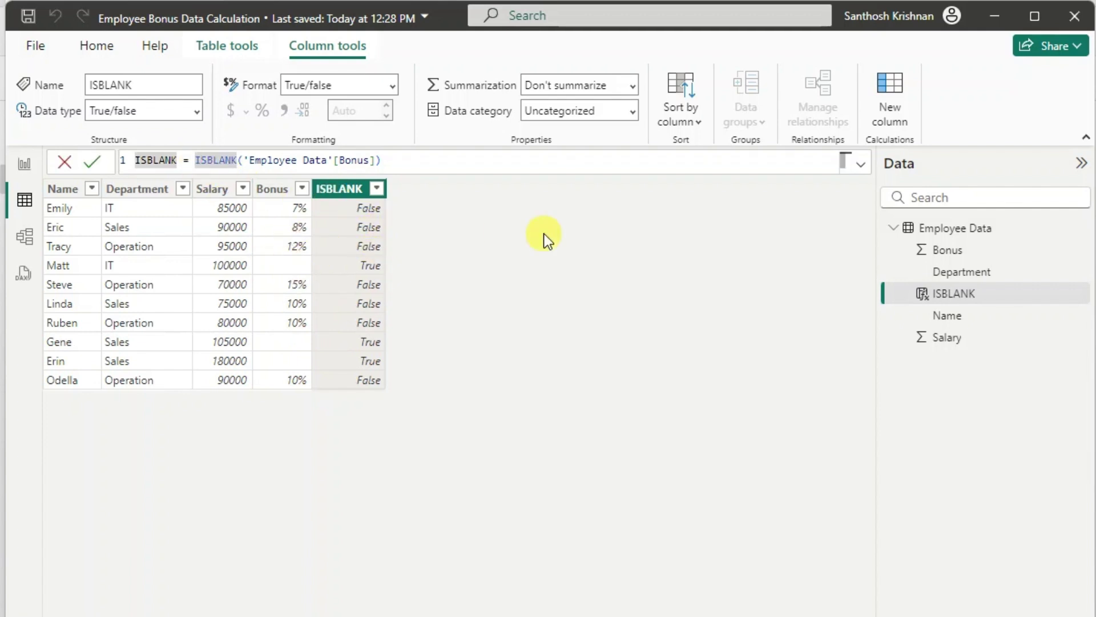
{"action": "type", "text": "if"}
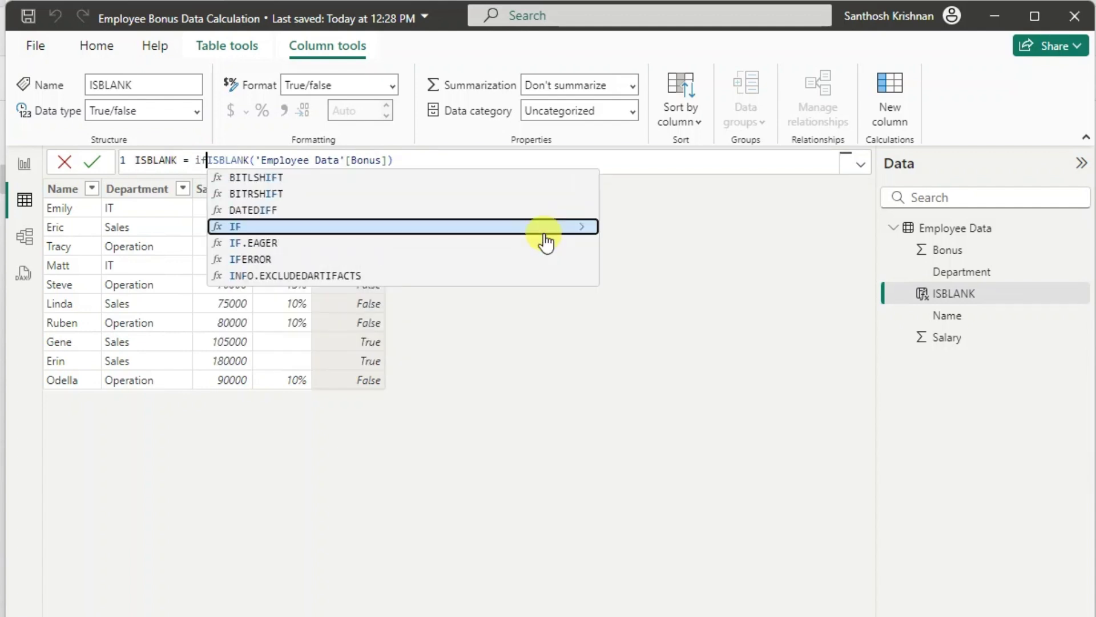
{"action": "type", "text": "("}
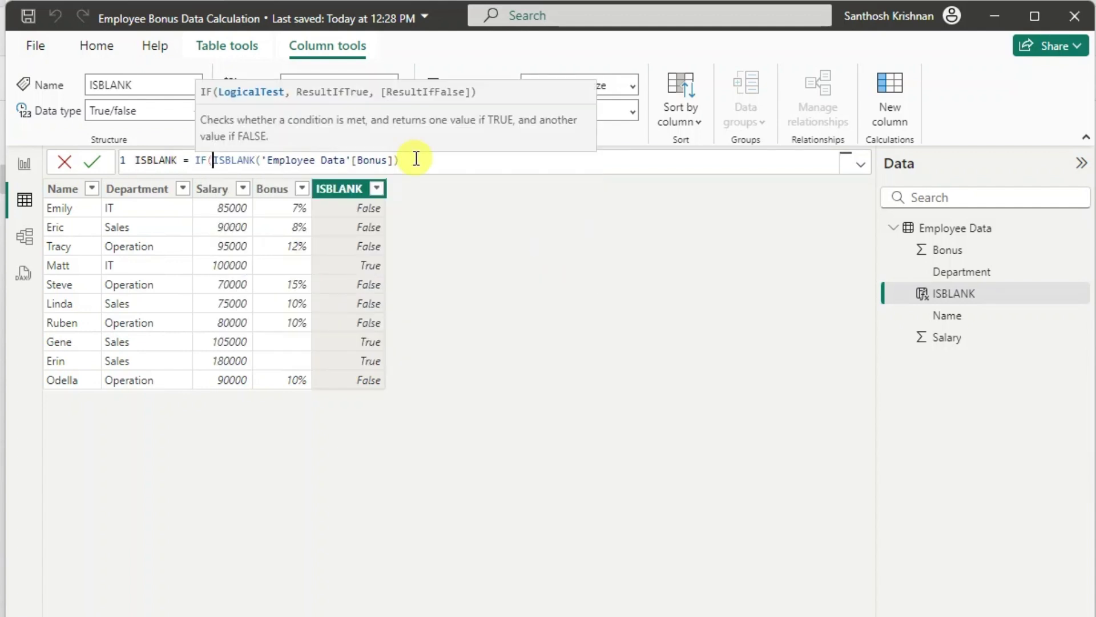
{"action": "left_click", "coordinate": [416, 159]}
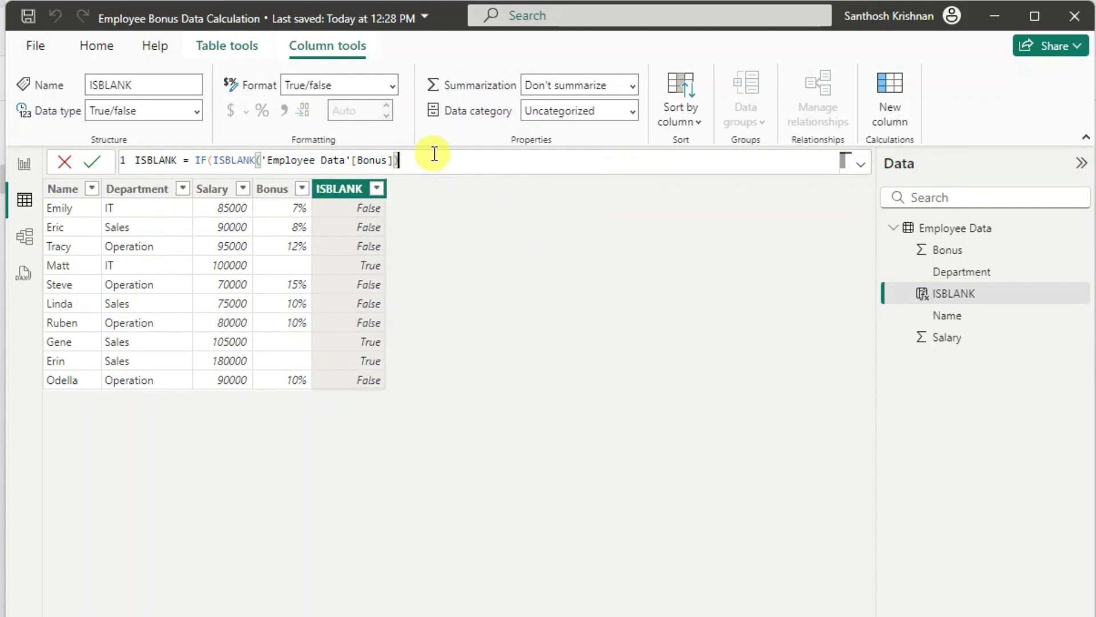
{"action": "type", "text": ","}
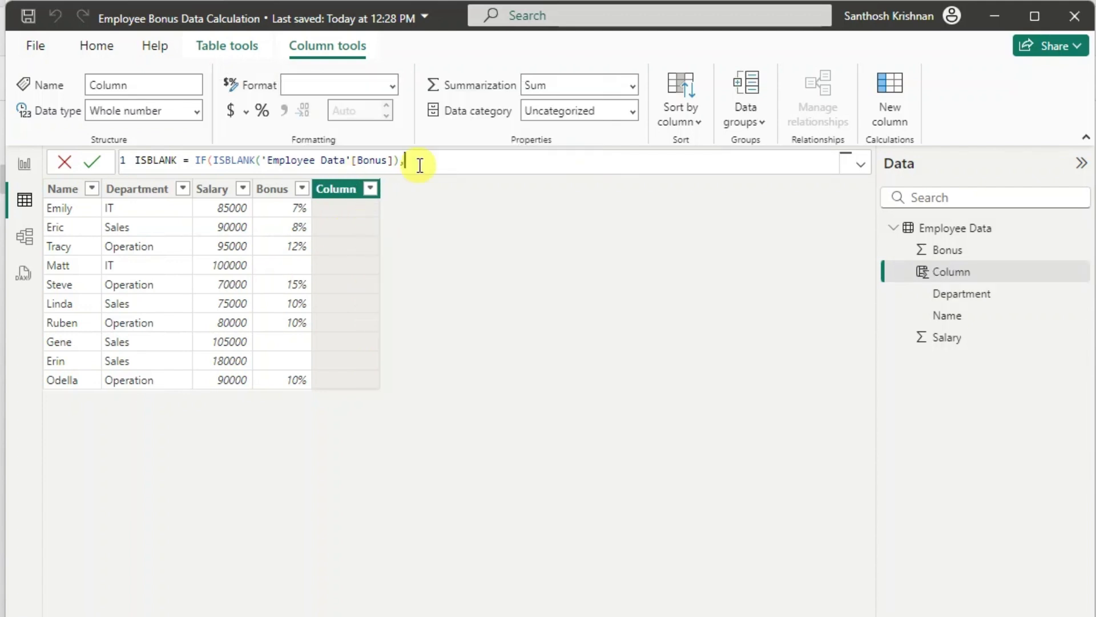
{"action": "type", "text": ".05"}
{"action": "type", "text": ","}
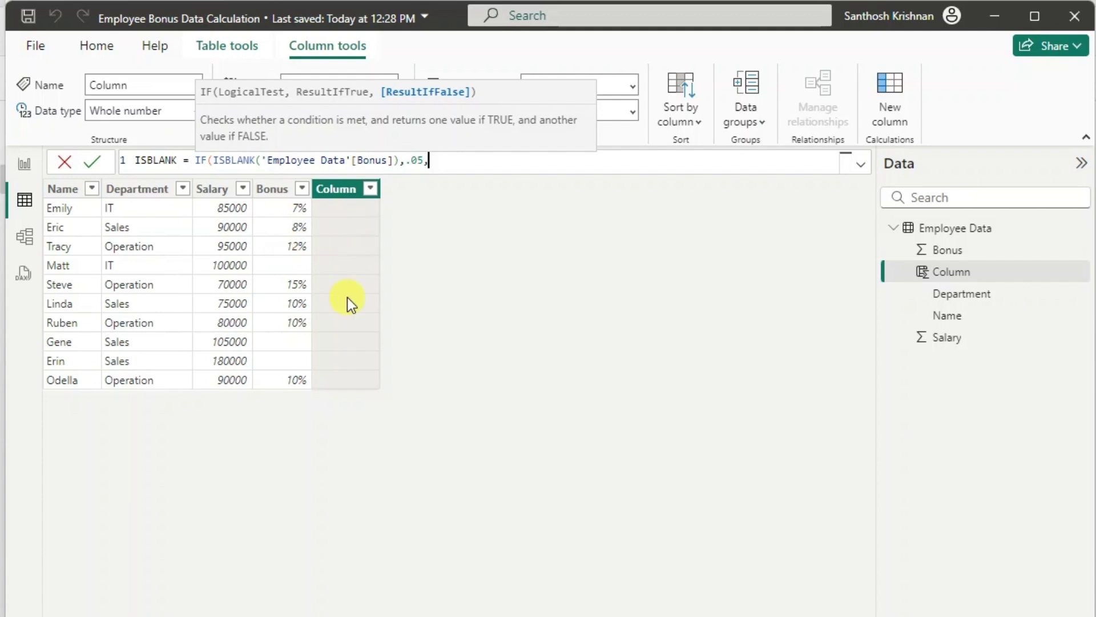
{"action": "type", "text": "Bonu"}
{"action": "key", "text": "Tab"}
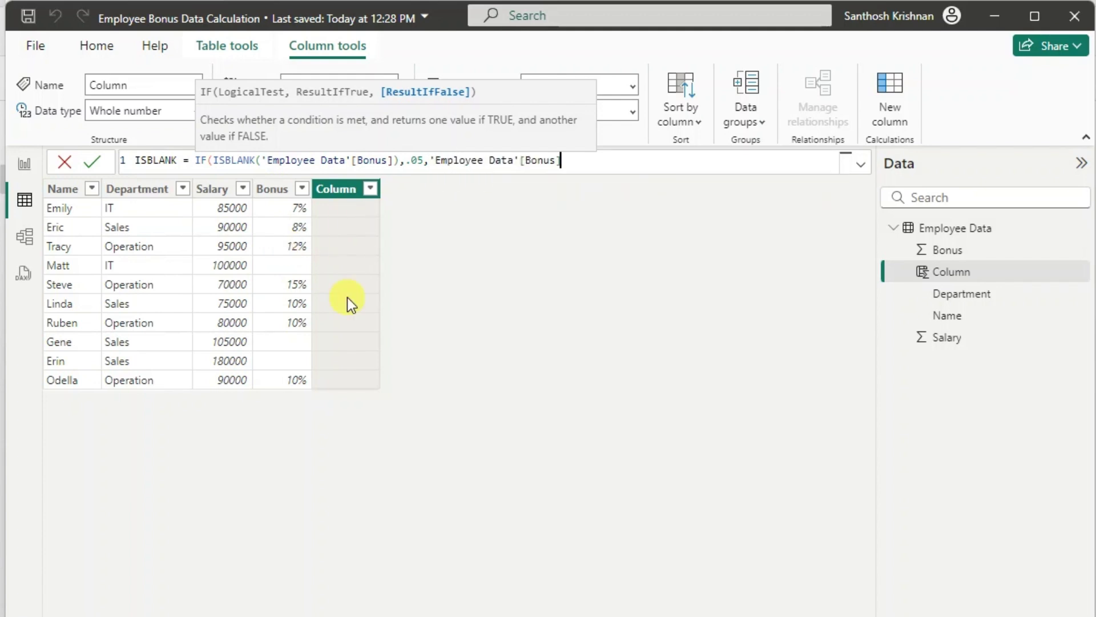
{"action": "type", "text": ")"}
{"action": "key", "text": "Return"}
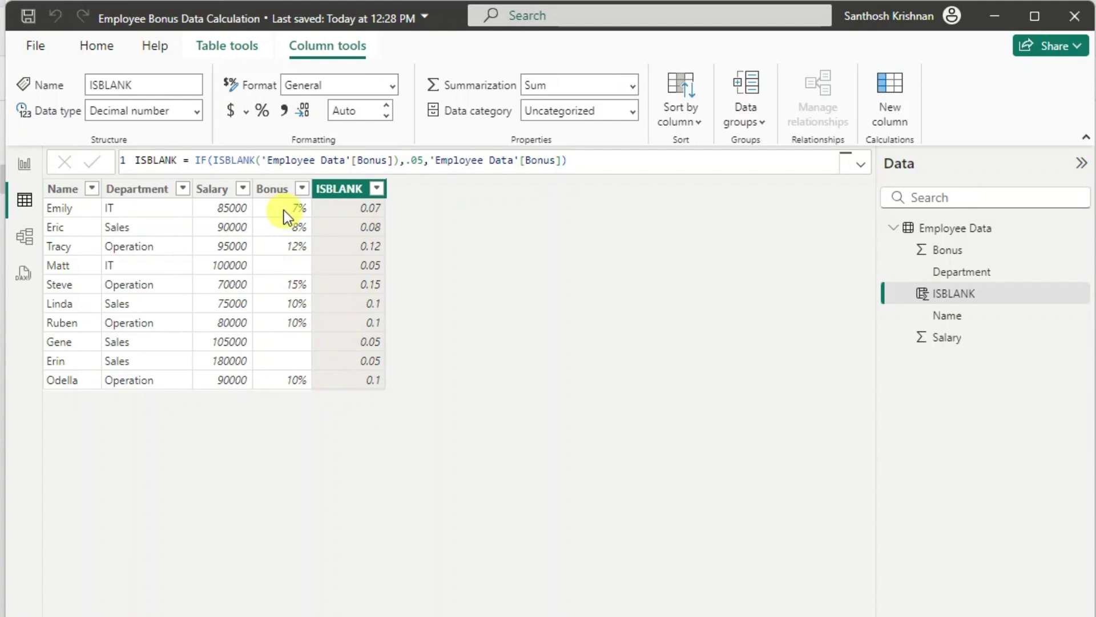
- Format the ISBLANK column as Percentage with 0 decimal places
{"action": "left_click", "coordinate": [971, 294]}
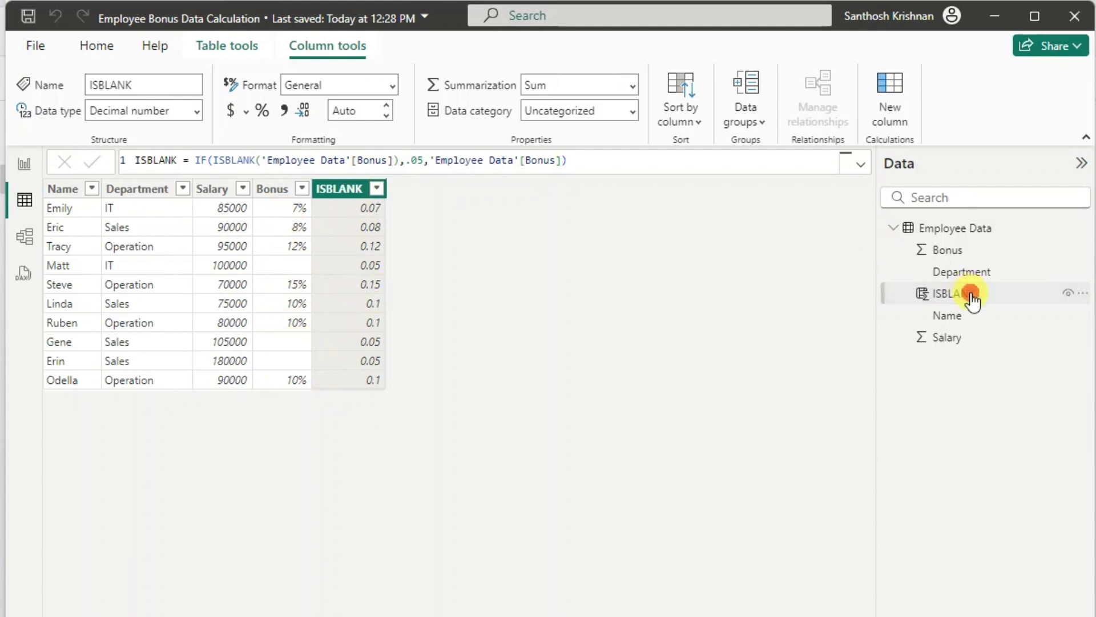
{"action": "left_click", "coordinate": [392, 88]}
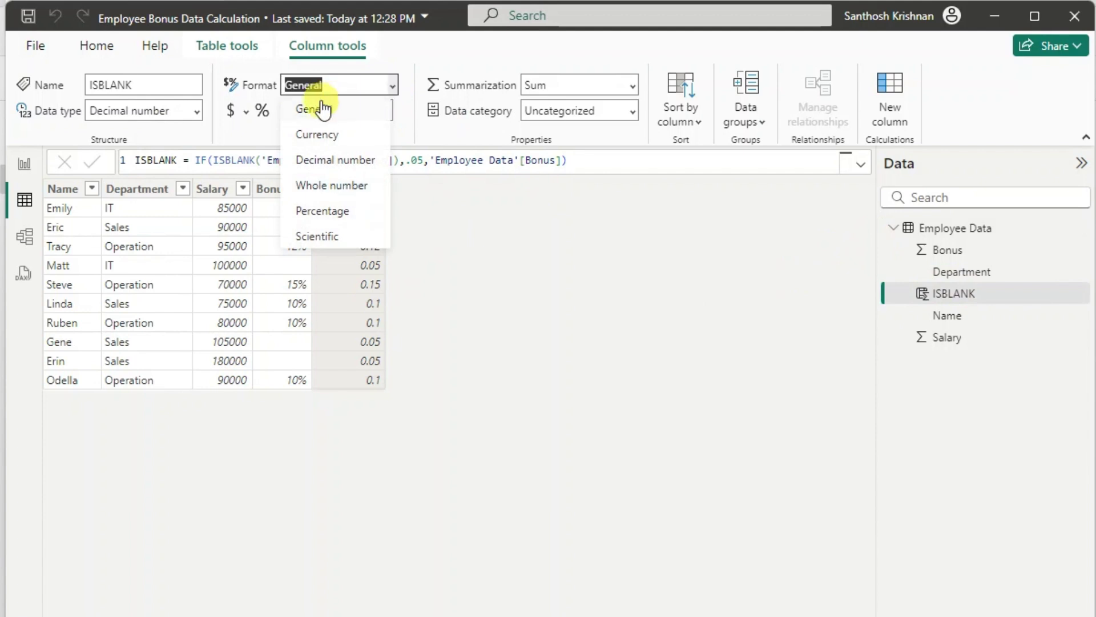
{"action": "left_click", "coordinate": [335, 211]}
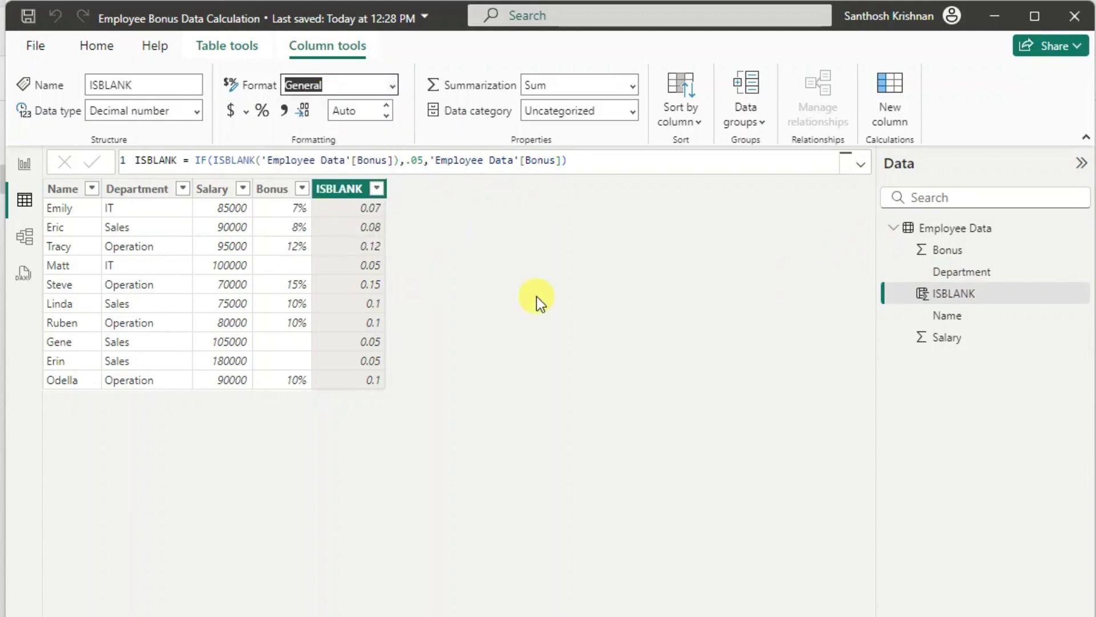
{"action": "left_click", "coordinate": [369, 110]}
{"action": "type", "text": "0"}
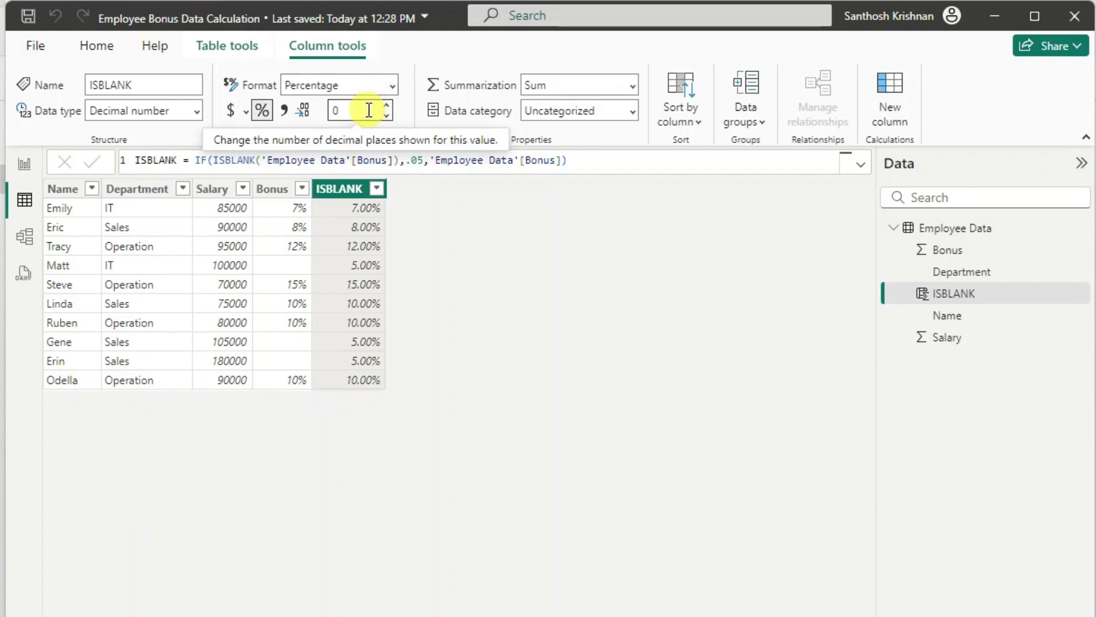
{"action": "key", "text": "BackSpace"}
{"action": "type", "text": "2"}
{"action": "left_click", "coordinate": [350, 297]}
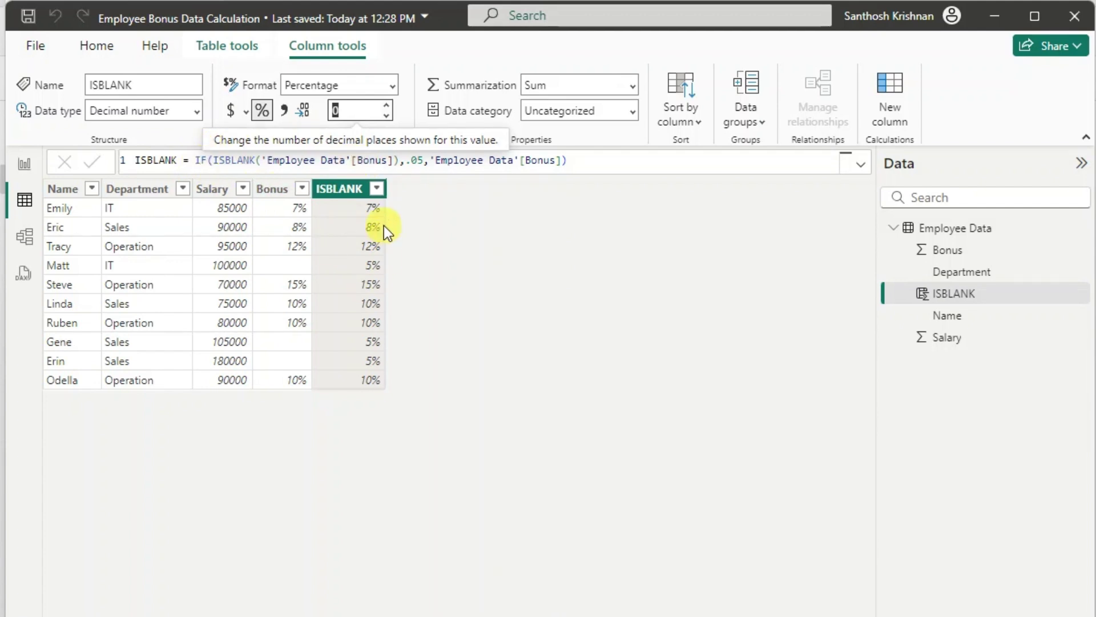
{"action": "left_click", "coordinate": [519, 340]}
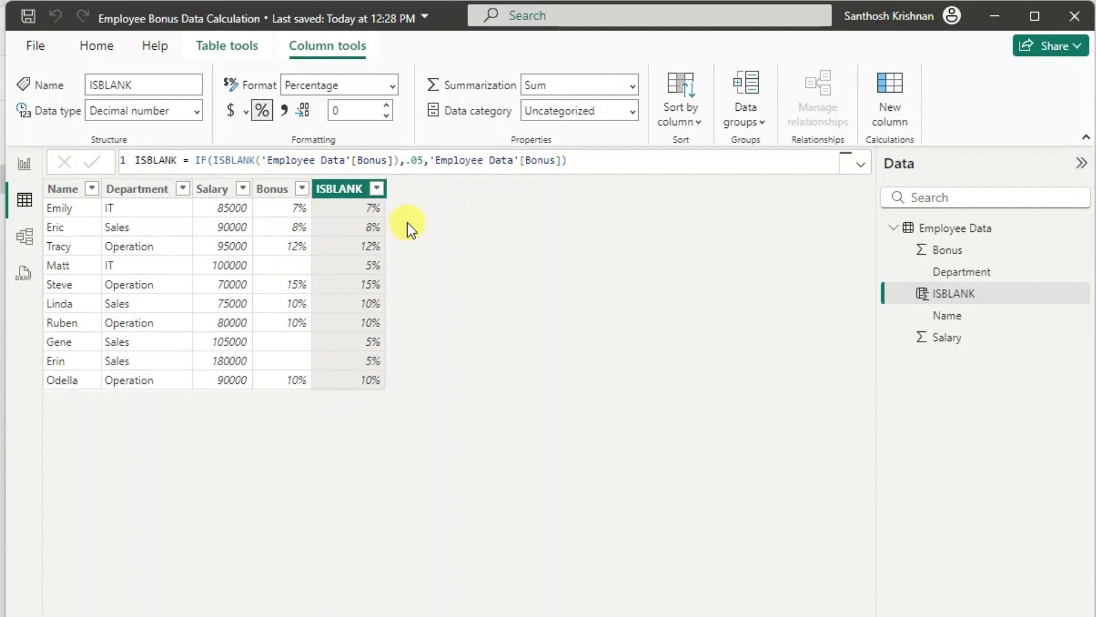
- Add a new column IF(BLANK) that tests whether 'Employee Data'[Bonus] equals BLANK()
{"action": "left_click", "coordinate": [894, 92]}
{"action": "left_click", "coordinate": [162, 163]}
{"action": "type", "text": "IF("}
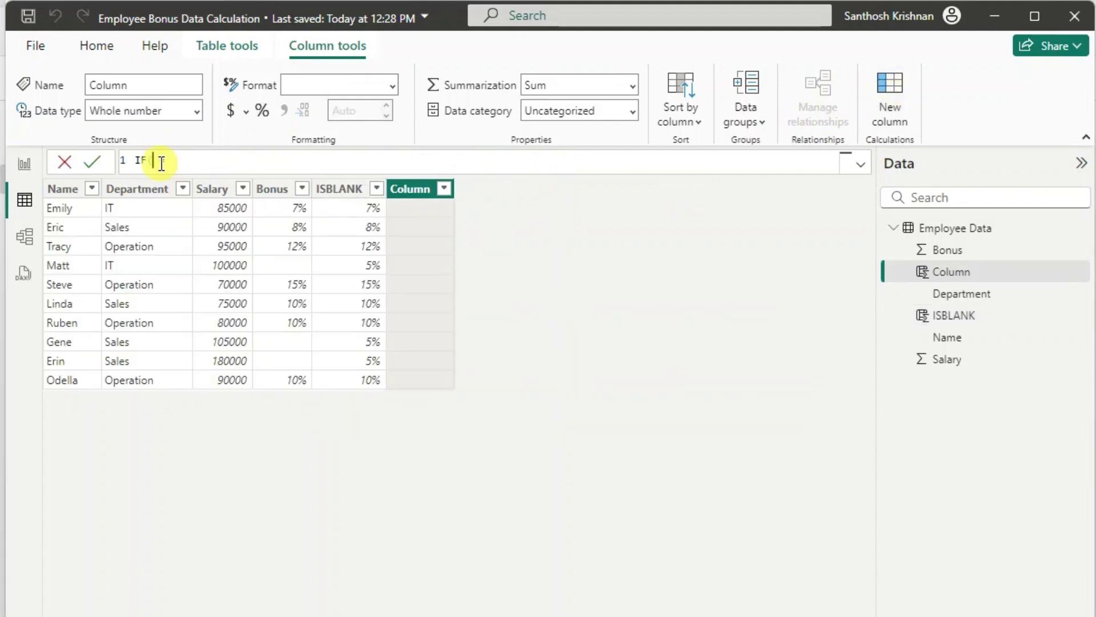
{"action": "type", "text": "BLANK) = I"}
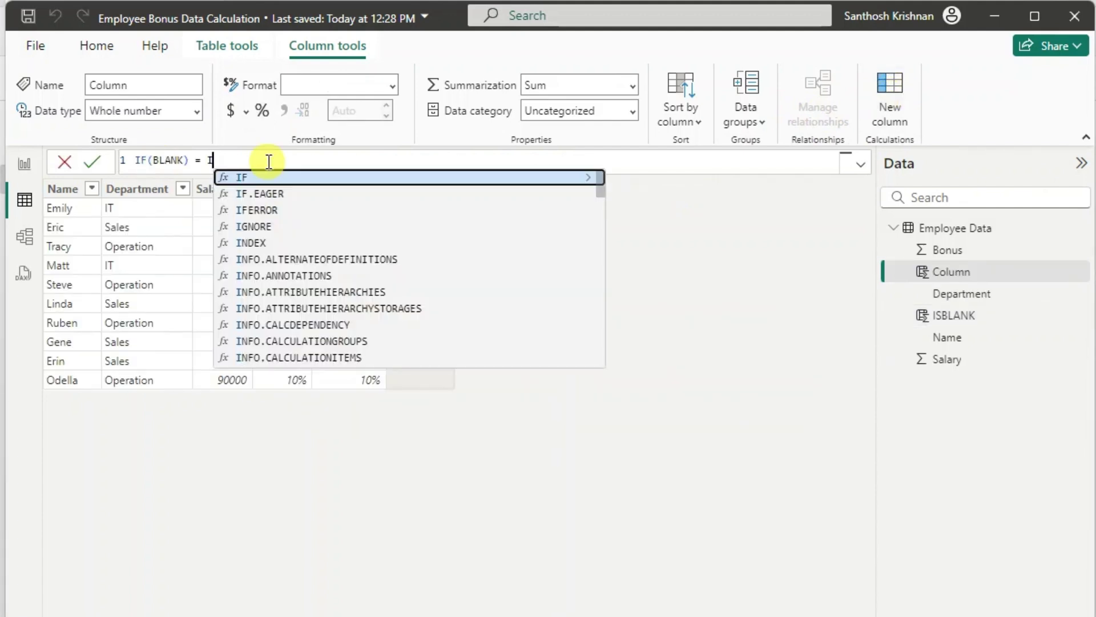
{"action": "type", "text": "F"}
{"action": "type", "text": "("}
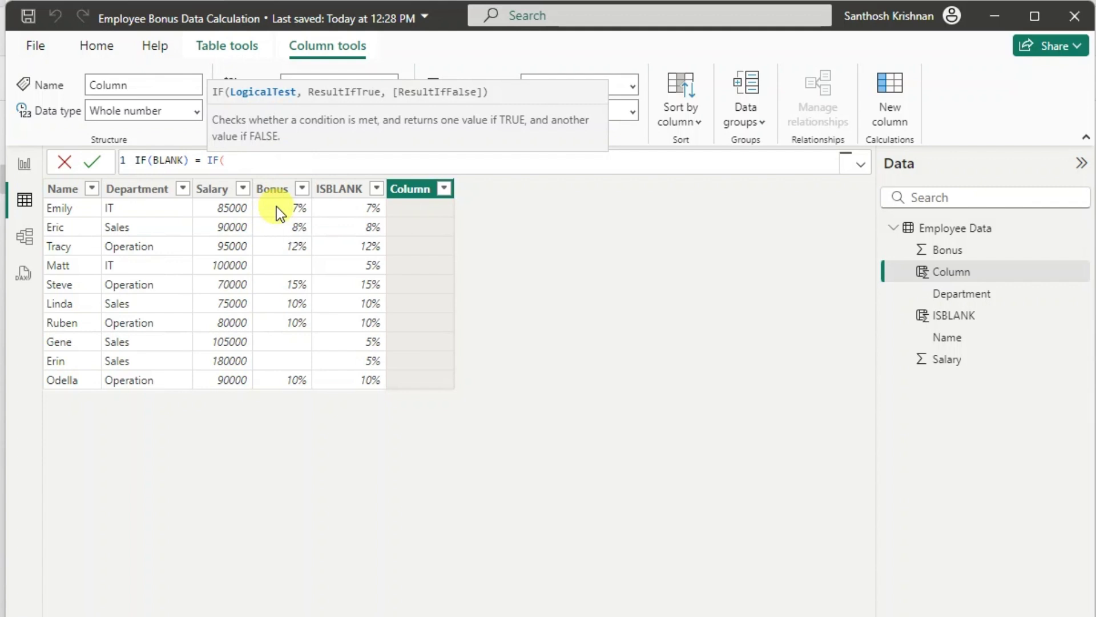
{"action": "type", "text": "'Employee Data'[Bonus"}
{"action": "key", "text": "Tab"}
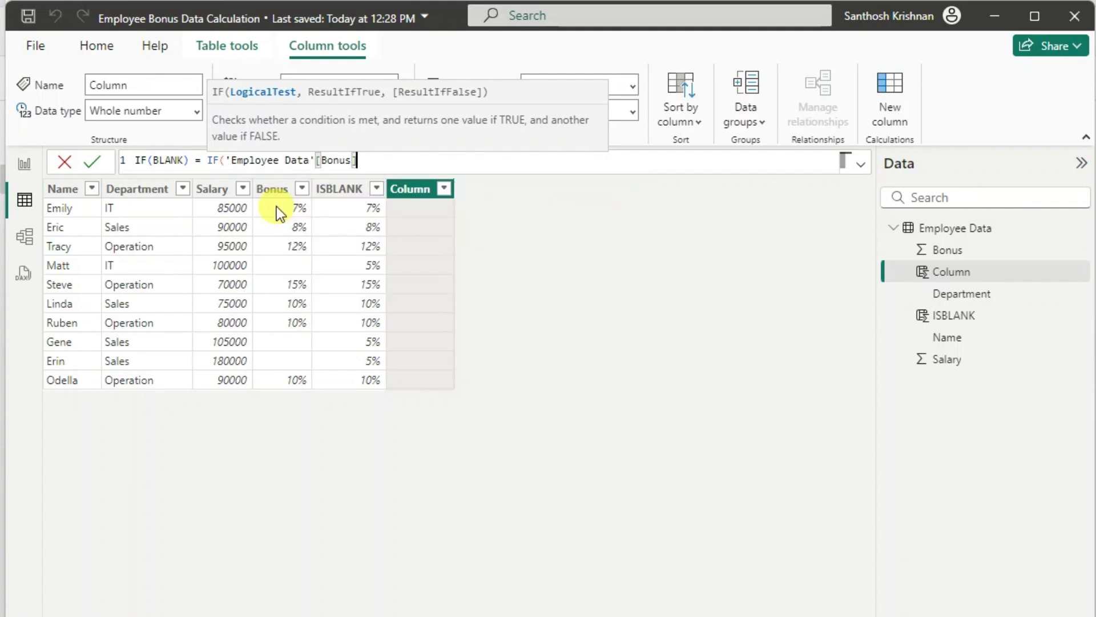
{"action": "type", "text": "="}
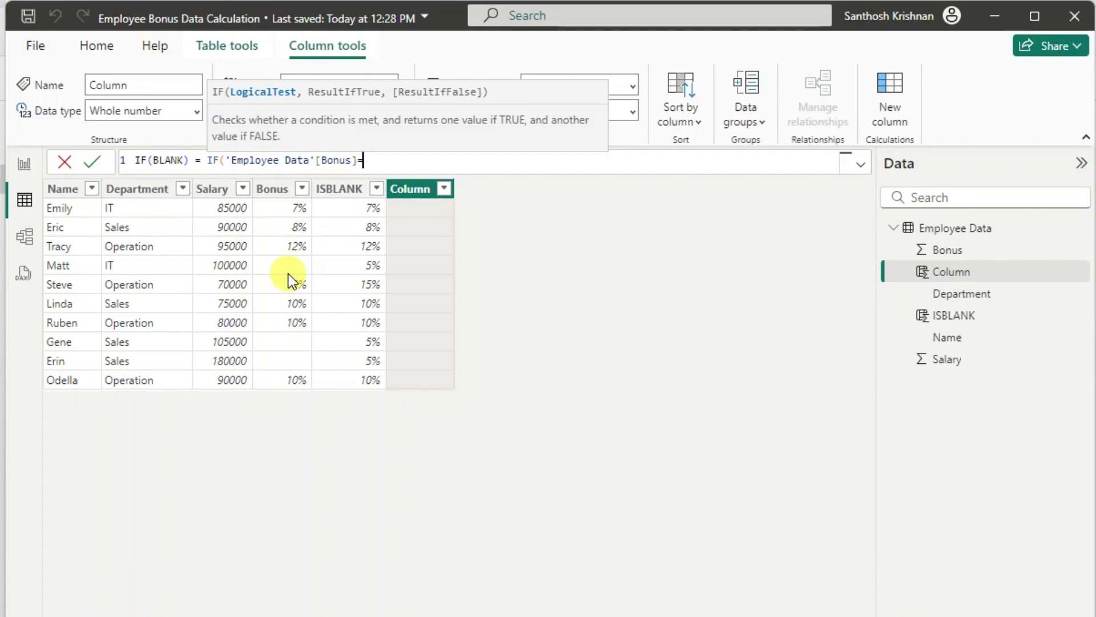
{"action": "type", "text": "\"\""}
{"action": "key", "text": "BackSpace"}
{"action": "key", "text": "BackSpace"}
{"action": "type", "text": "Blank"}
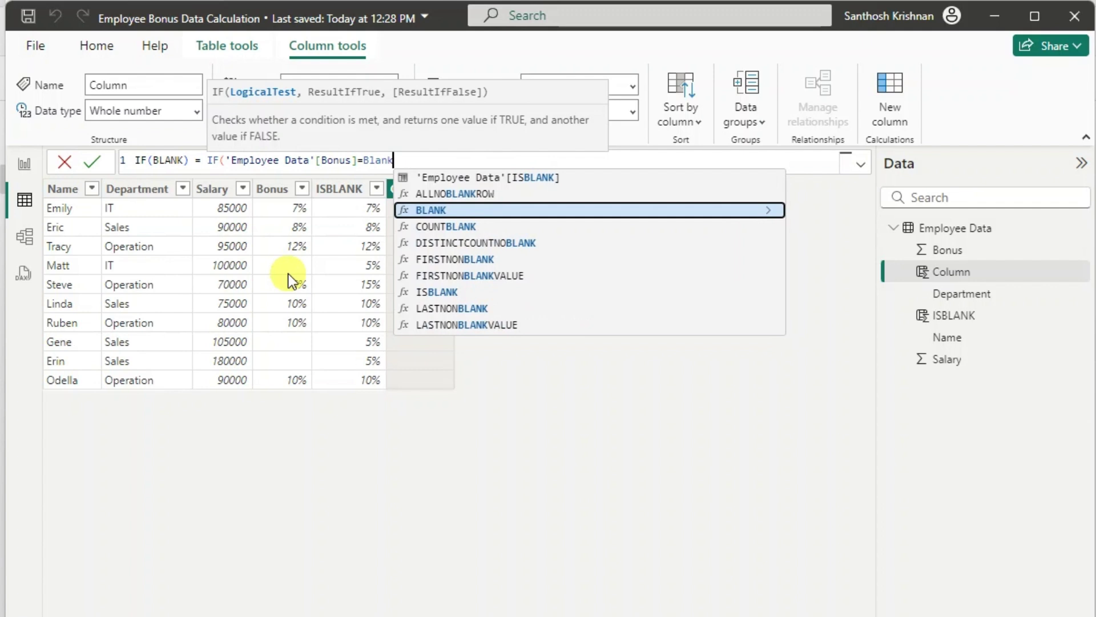
{"action": "key", "text": "Tab"}
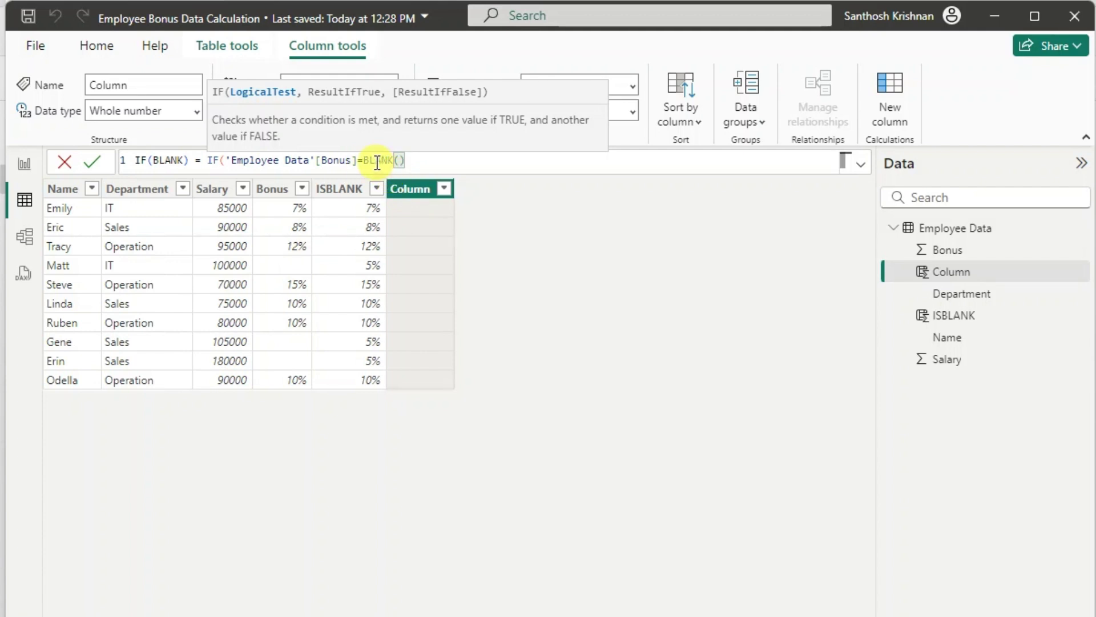
- Complete the formula to return Salary*.05 for blank bonuses, otherwise Salary*Bonus
{"action": "type", "text": ","}
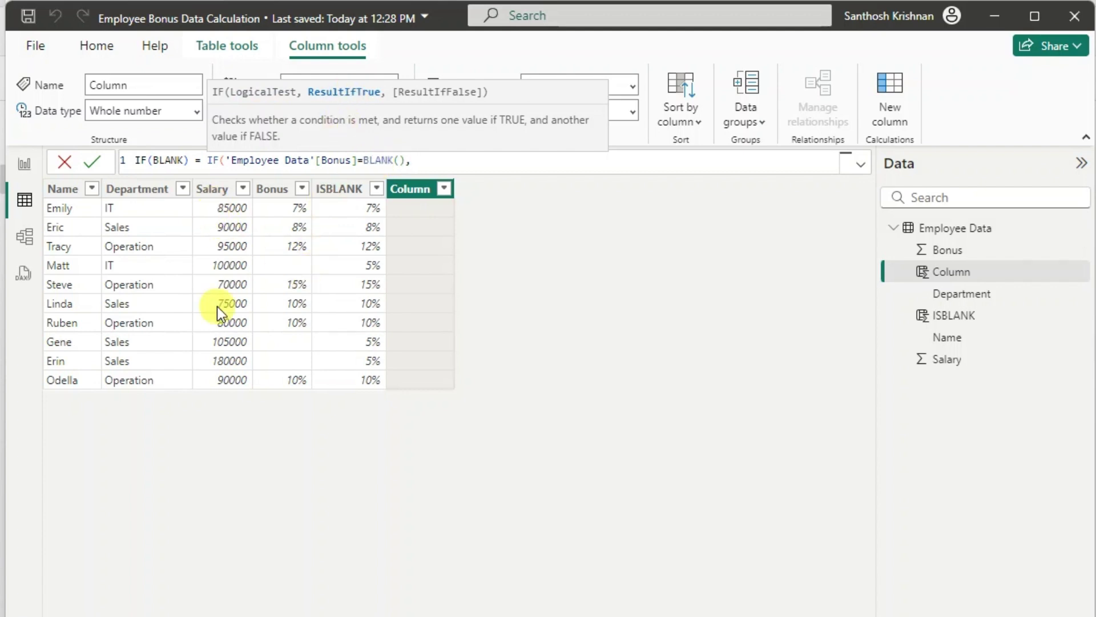
{"action": "type", "text": "'Employee Data'[Salary]*."}
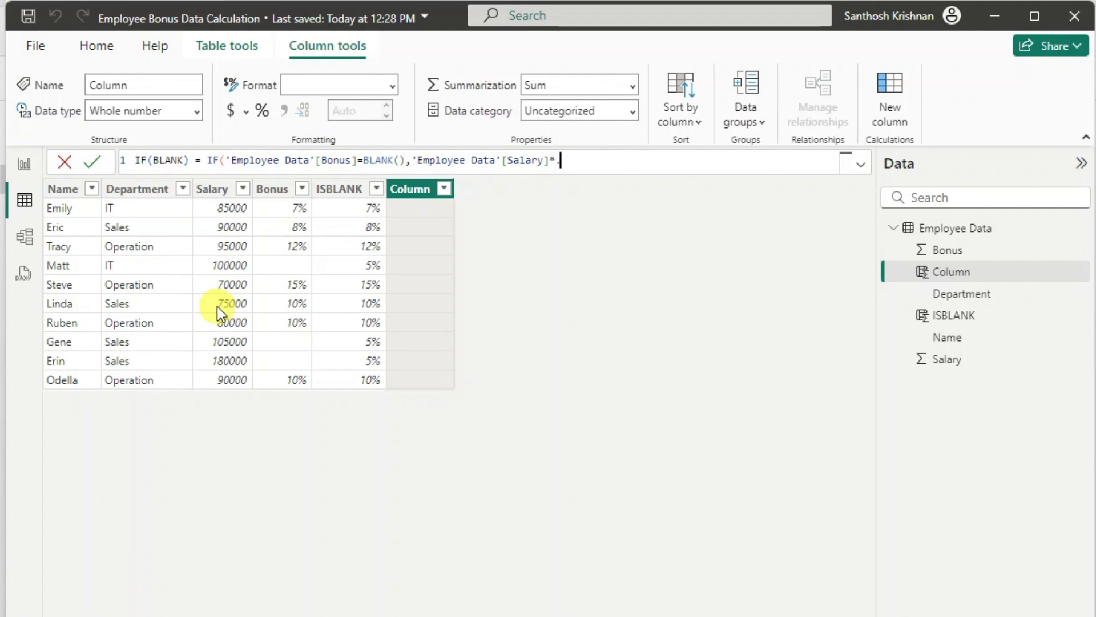
{"action": "type", "text": "05"}
{"action": "type", "text": ","}
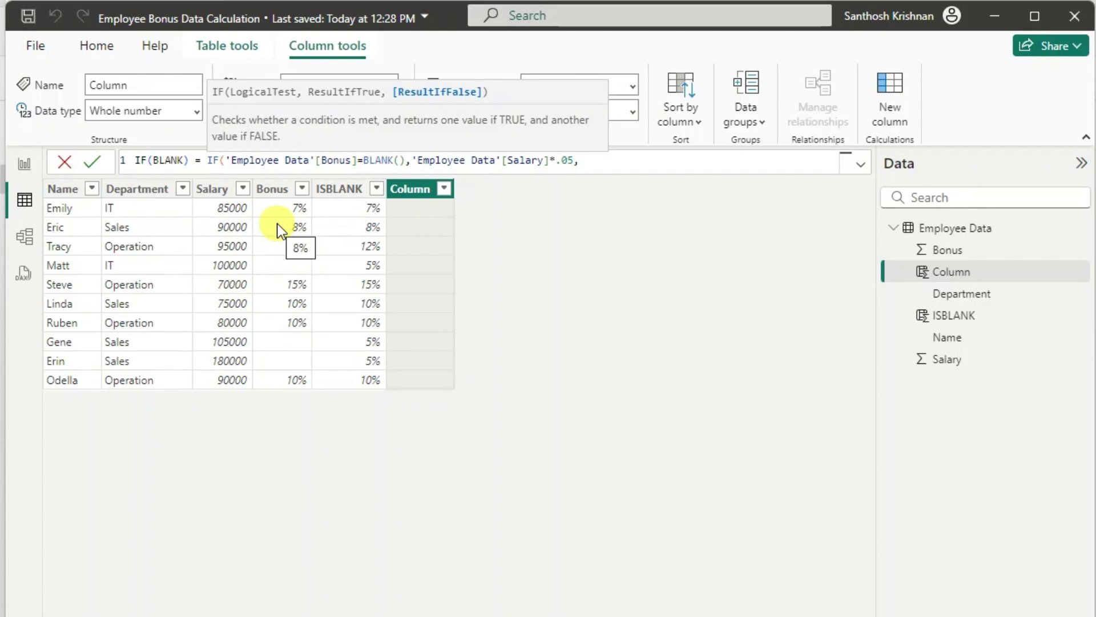
{"action": "type", "text": "Salar"}
{"action": "key", "text": "Tab"}
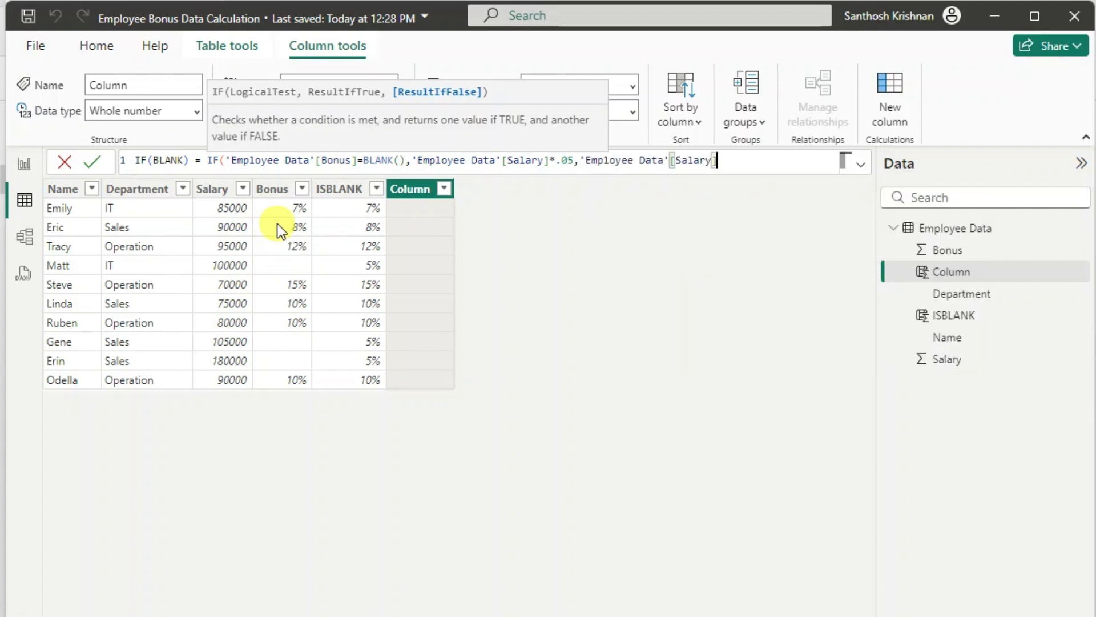
{"action": "type", "text": "*"}
{"action": "type", "text": "Bonu"}
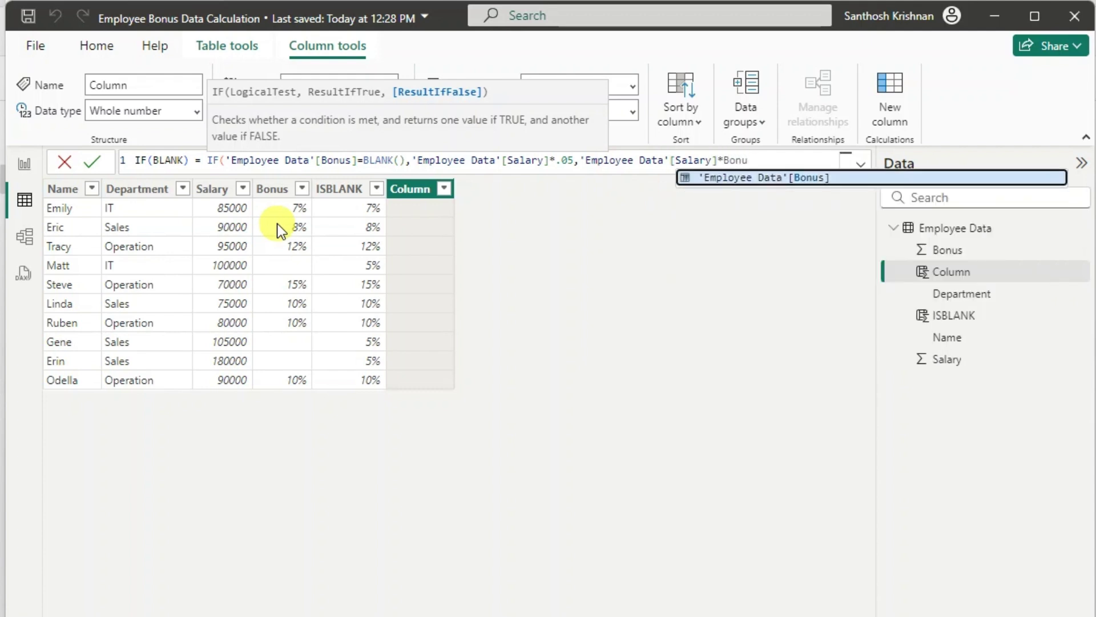
{"action": "key", "text": "Tab"}
{"action": "type", "text": ")"}
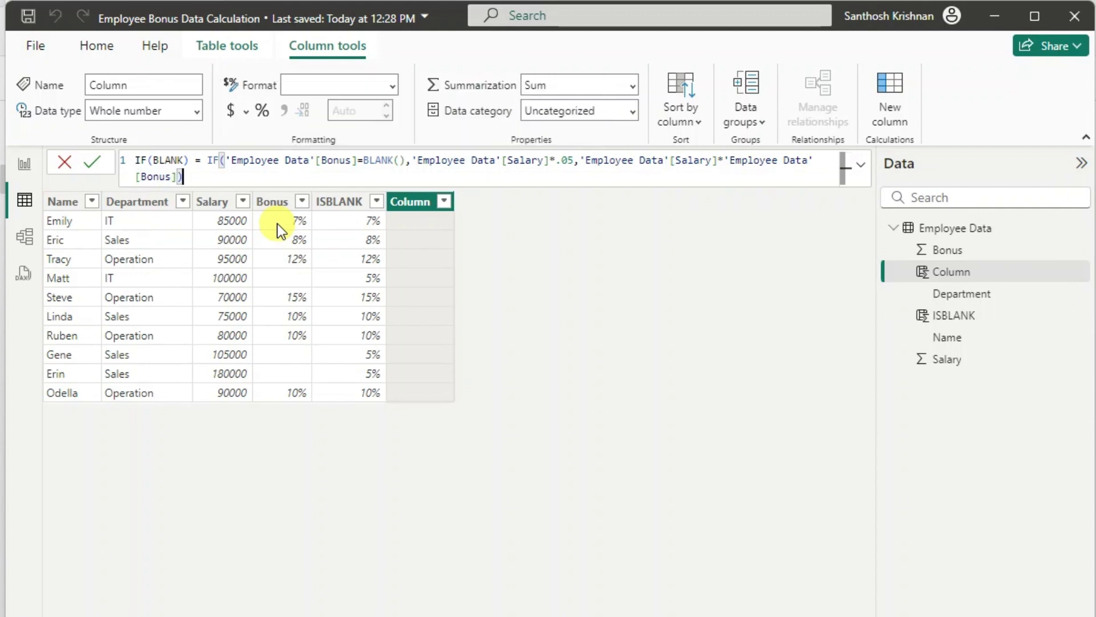
{"action": "key", "text": "Return"}
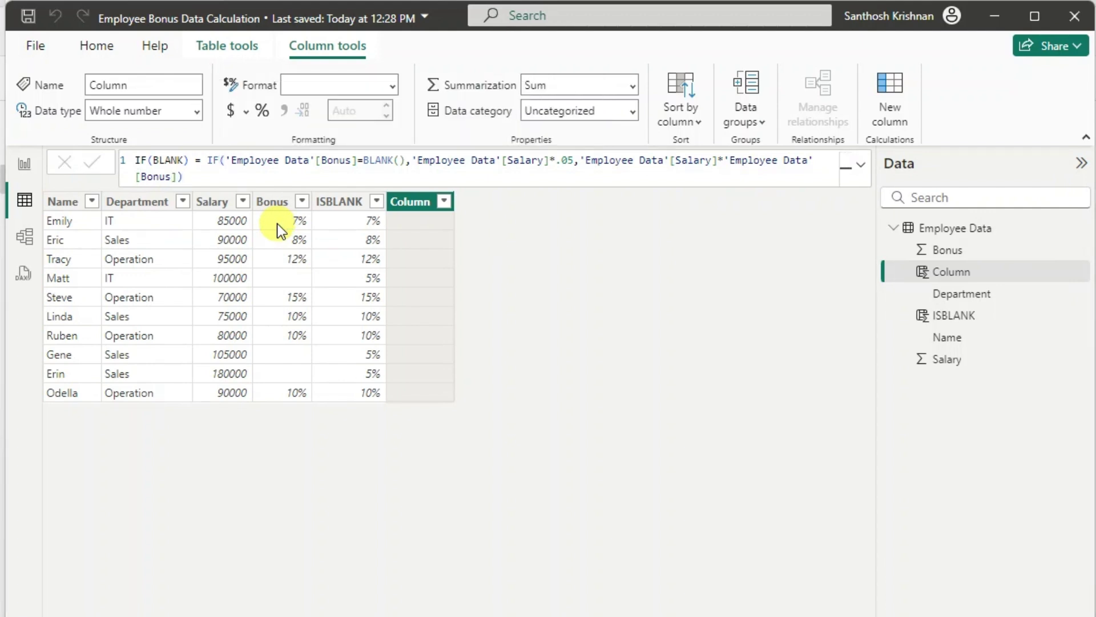